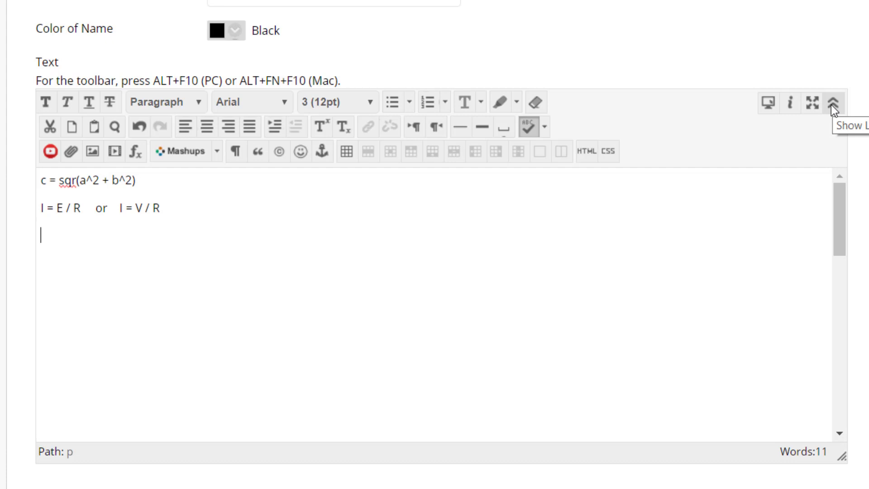
Open the equation editor for the Text field and move its window so the typed formulas stay visible beside it
left_click(832, 104)
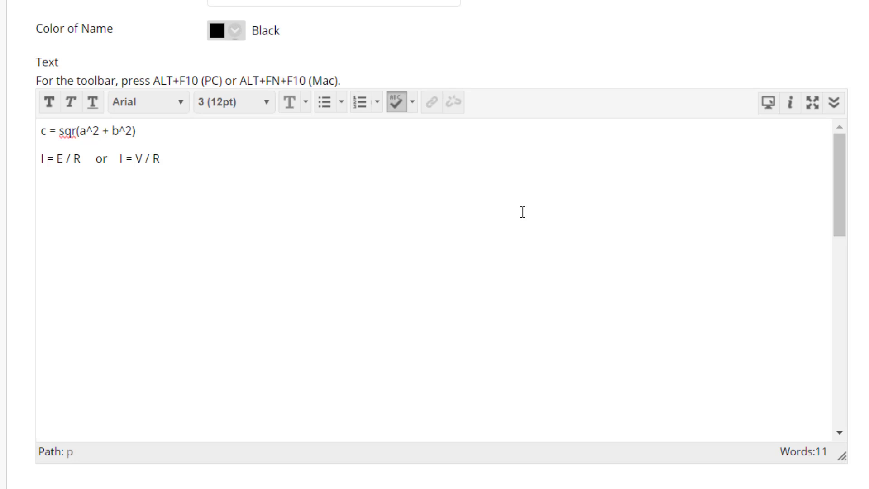
left_click(835, 103)
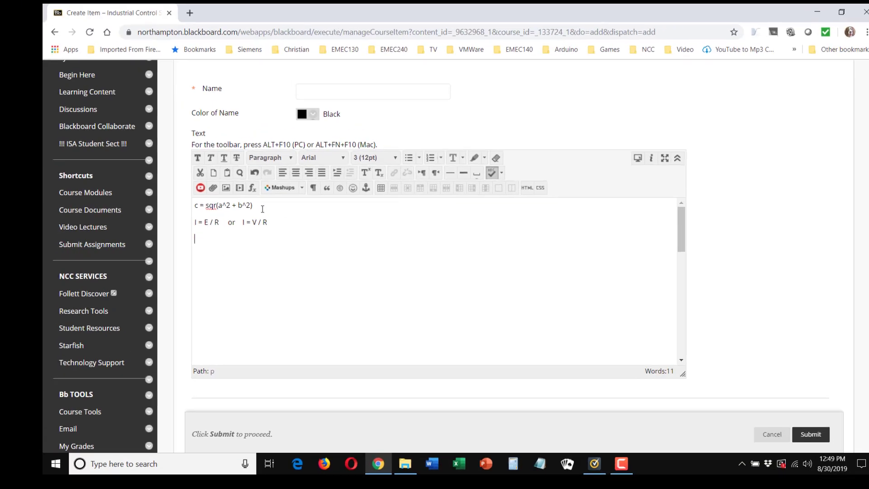
left_click(258, 192)
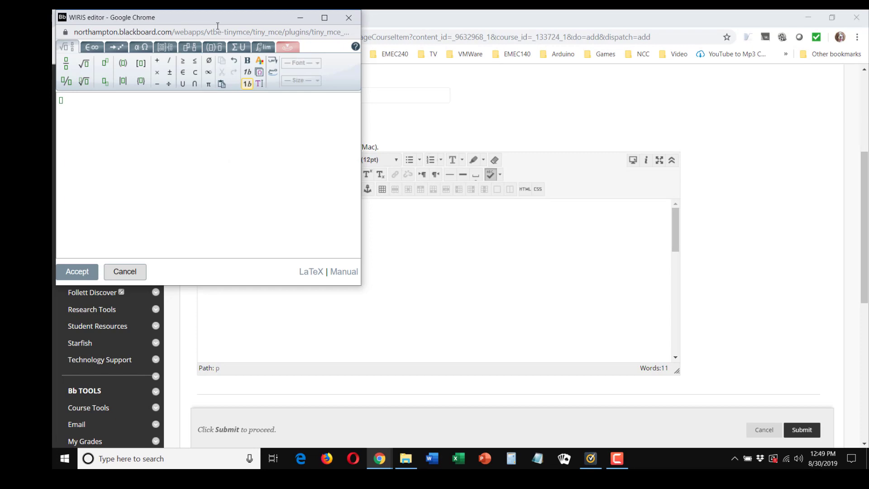
left_click_drag(217, 25, 462, 107)
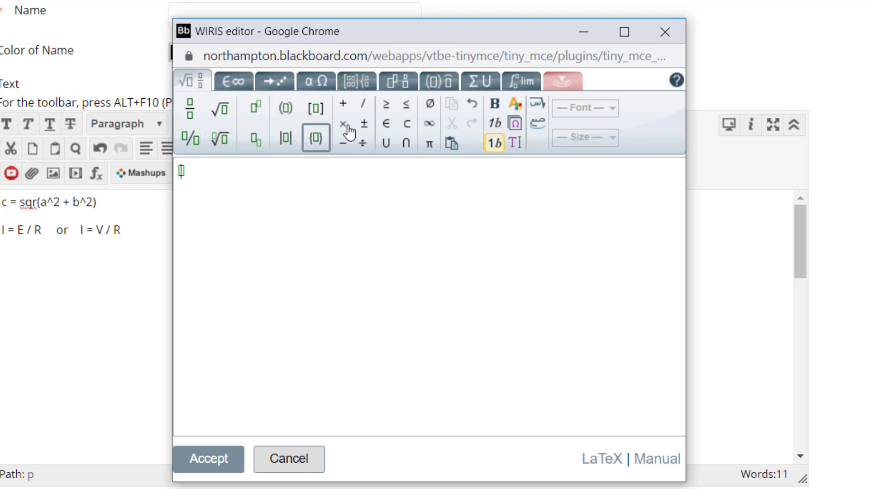
Look through the equation editor's palettes of symbols, arrows, Greek letters, matrices and scripts, and return to the general palette
left_click(234, 84)
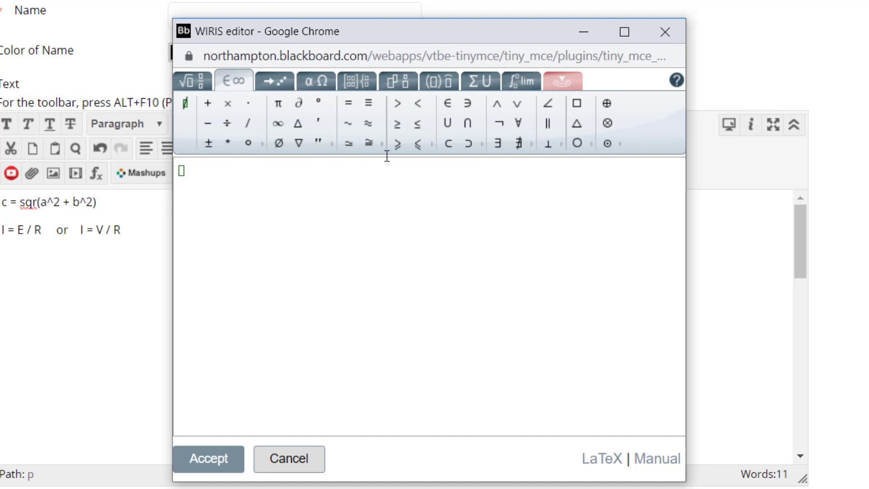
left_click(280, 83)
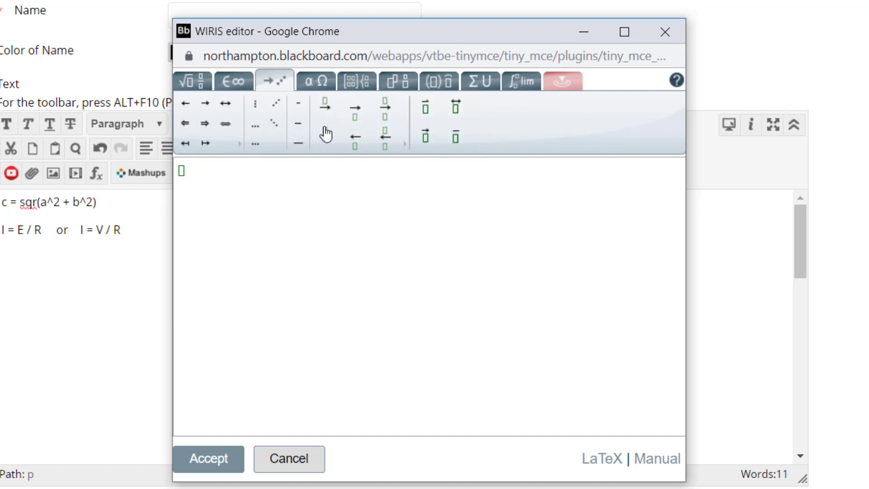
left_click(324, 82)
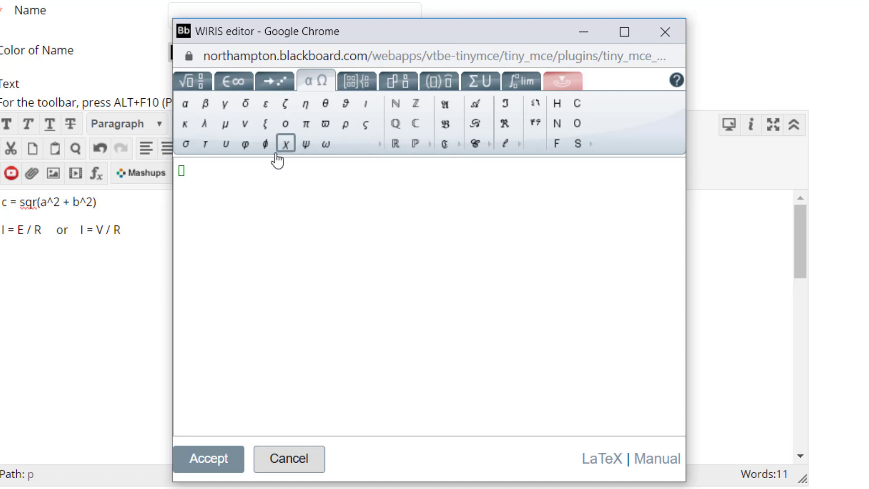
left_click(371, 84)
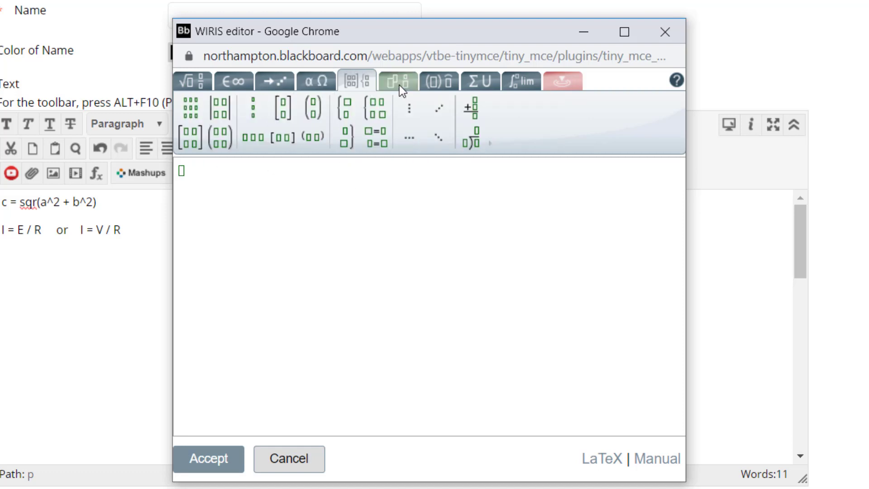
left_click(408, 83)
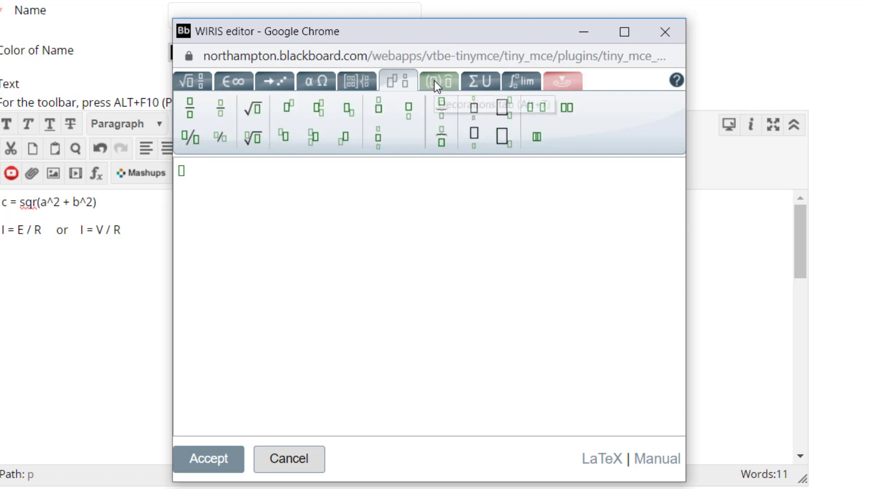
left_click(197, 79)
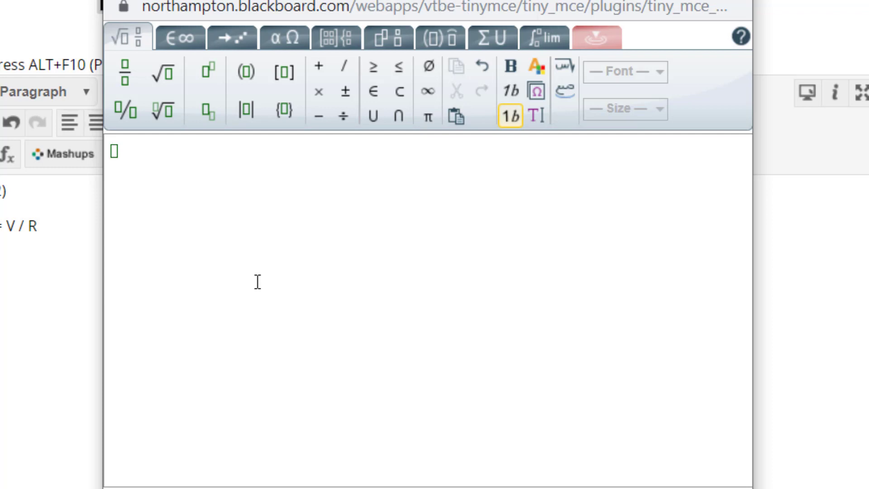
Begin the equation with "c =" followed by a square root containing parentheses and an empty superscript template
type("c")
type("=")
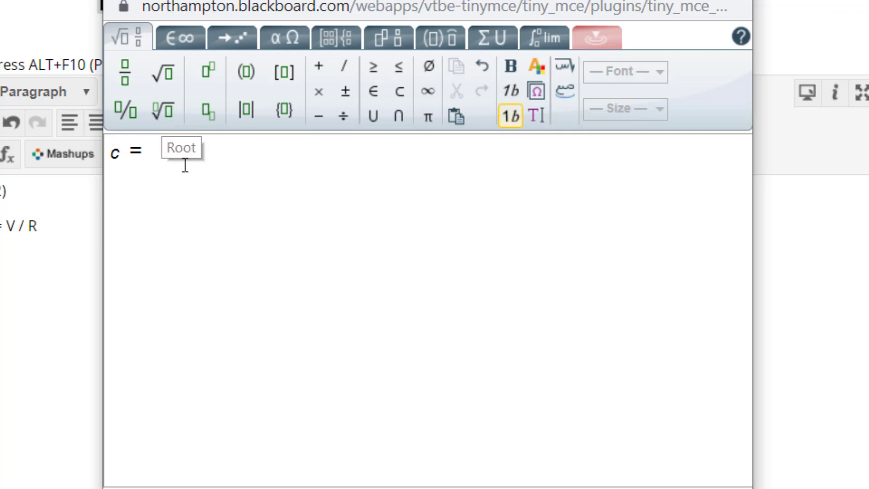
left_click(164, 82)
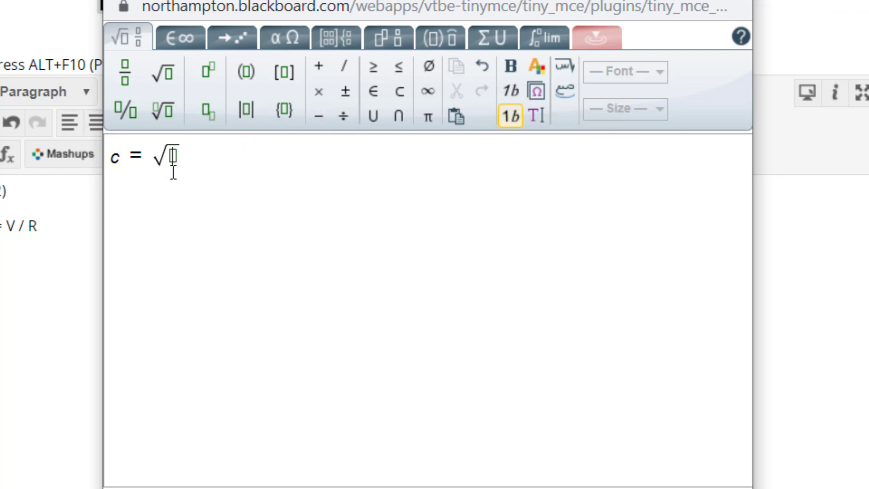
left_click(249, 76)
left_click(207, 84)
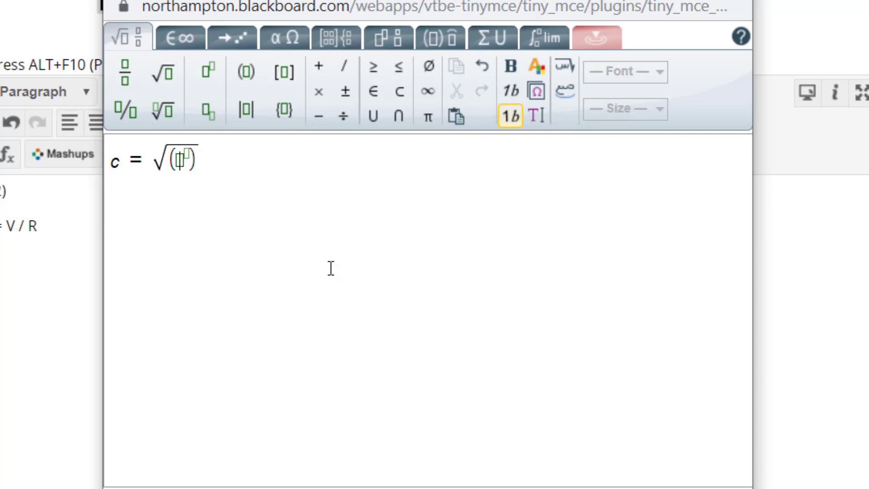
Fill the parentheses under the root with a² + b² and insert the equation into the text
type("a")
type("2")
key("Right")
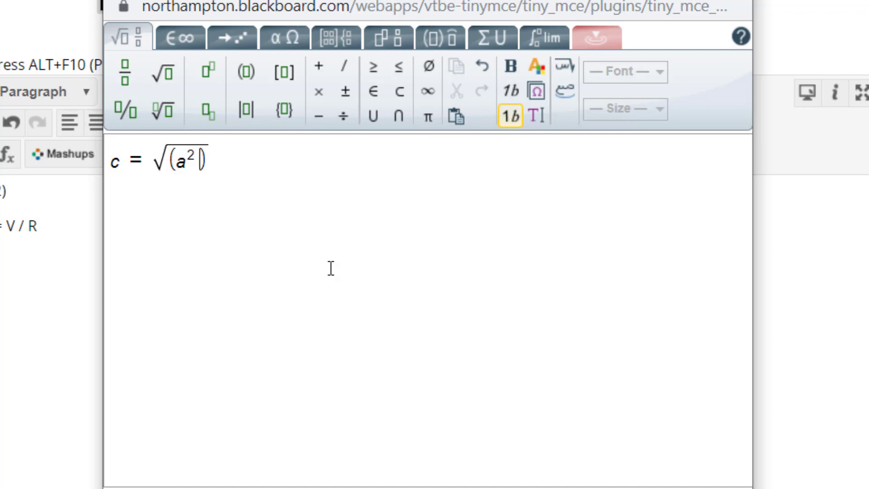
type("+")
left_click(207, 77)
type("b^")
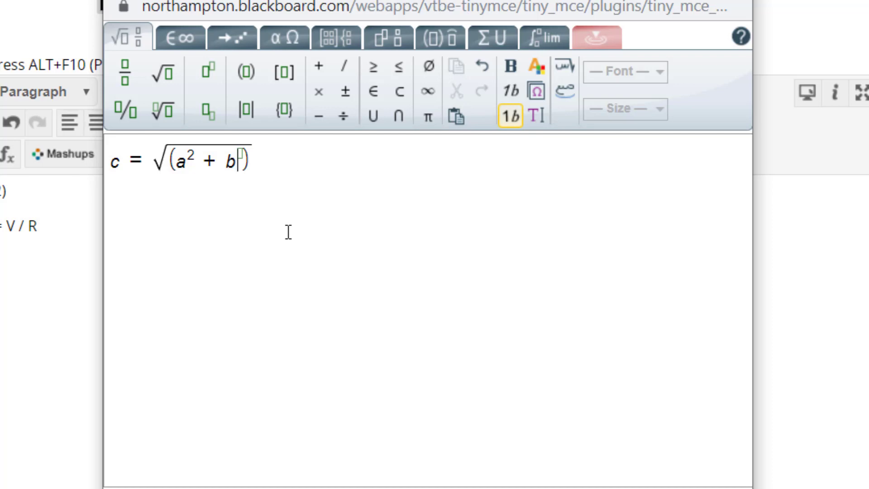
key("Right")
type("2")
key("shift+Right")
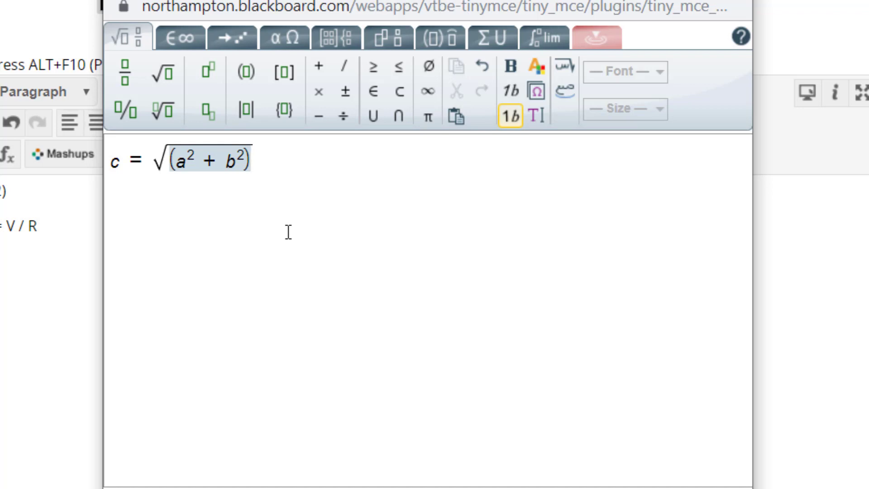
key("Return")
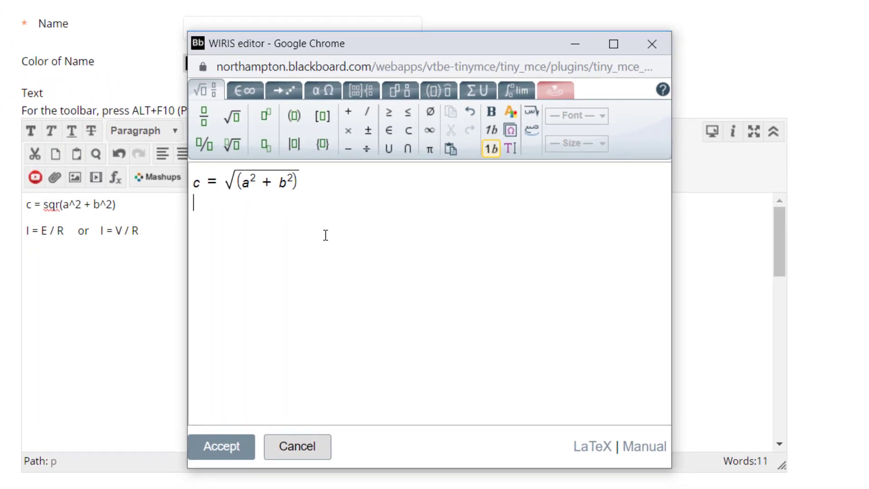
left_click(230, 457)
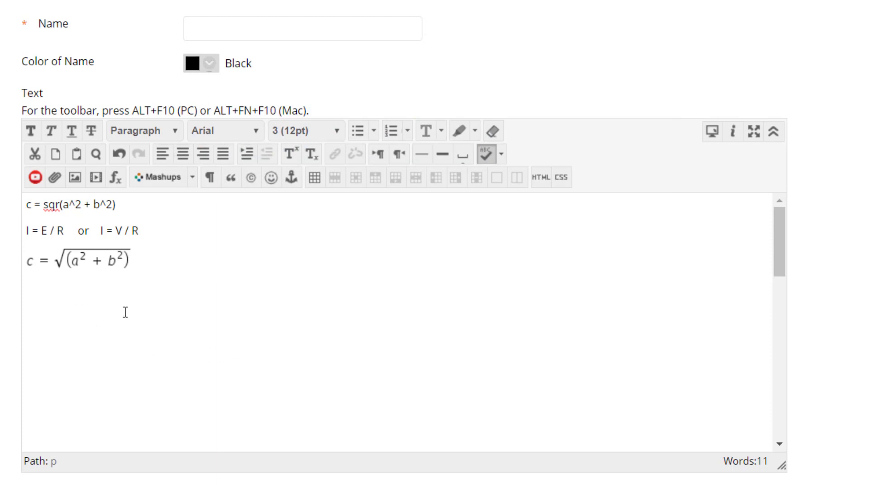
Check which editing options are offered for the inserted square root equation
right_click(62, 256)
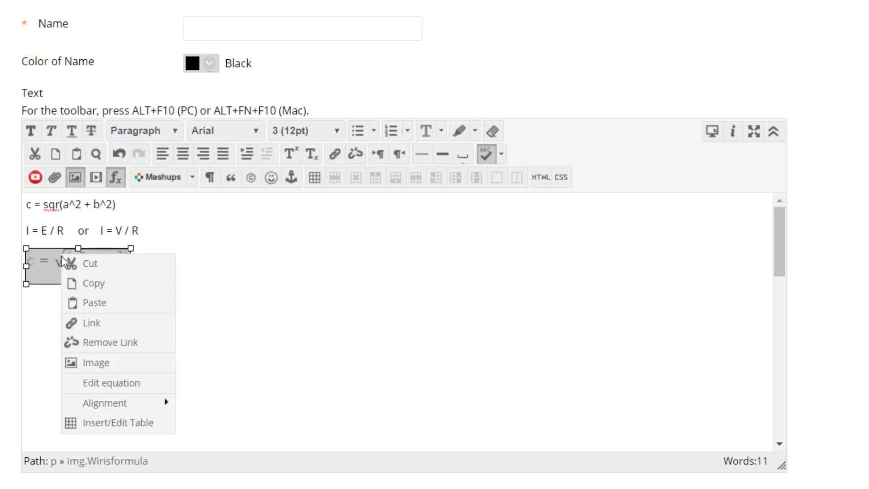
left_click(235, 307)
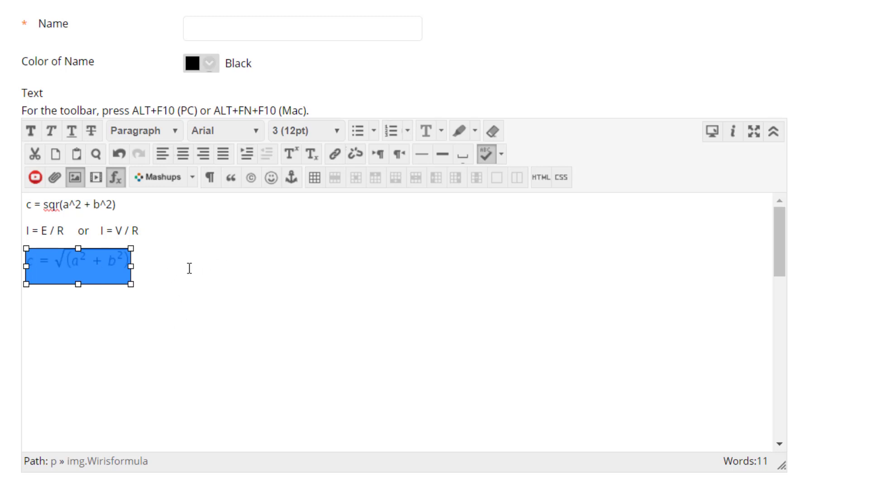
Start a new line after the inserted equation and open a blank equation editor, moving its window clear of the formulas
left_click(144, 260)
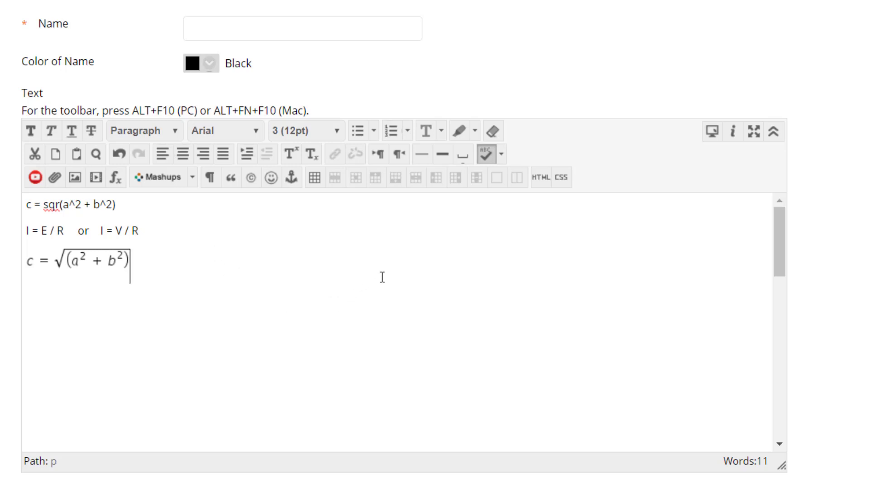
key("Return")
left_click(115, 180)
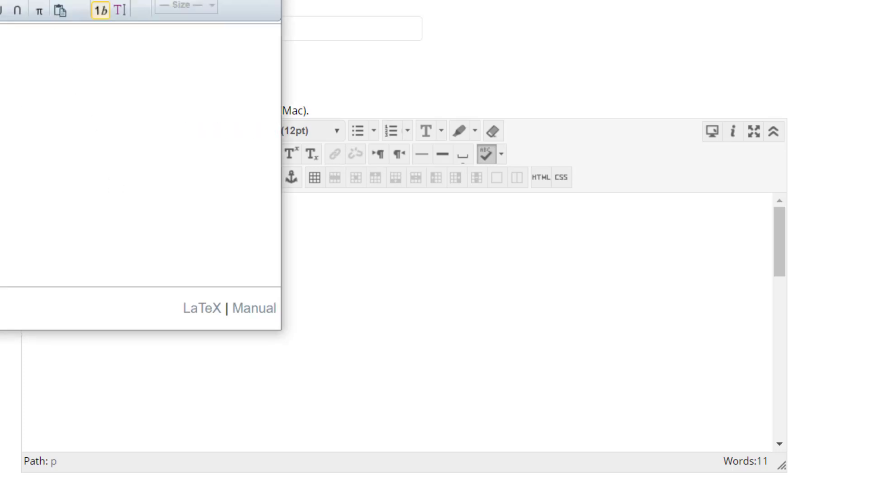
left_click_drag(45, 1, 489, 66)
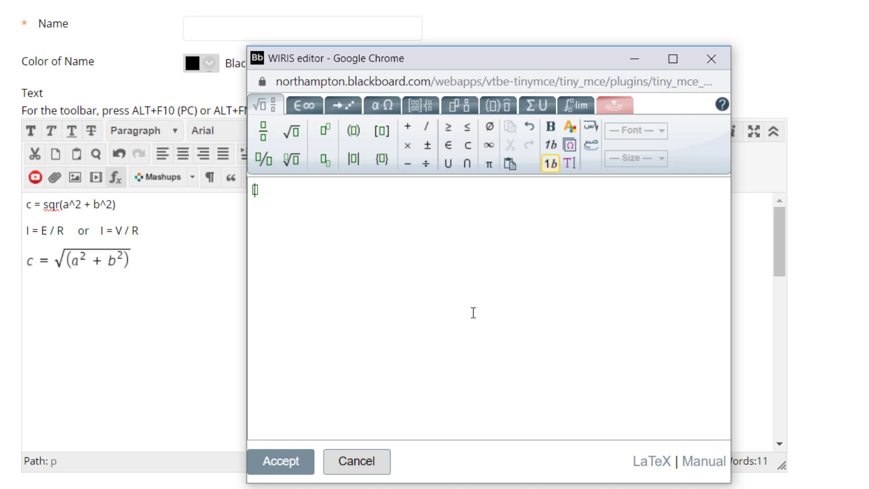
Enter "I =" followed by a stacked fraction with E over R
type("I =")
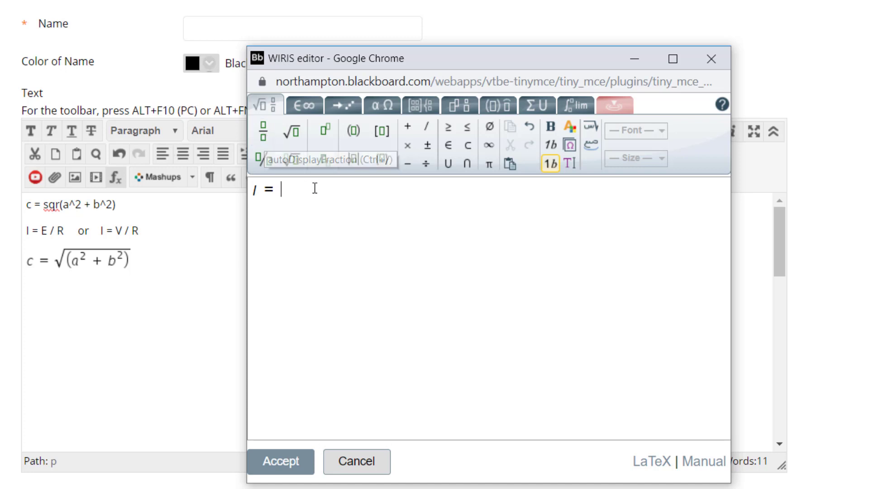
left_click(264, 159)
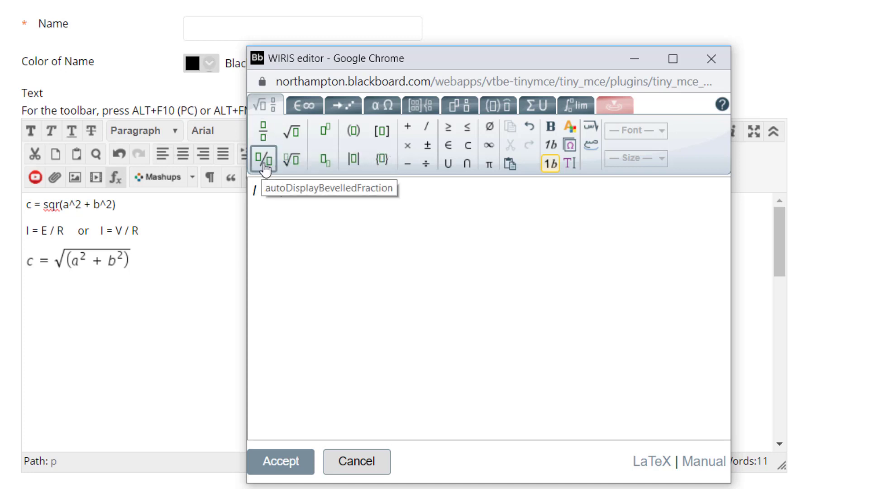
left_click(264, 135)
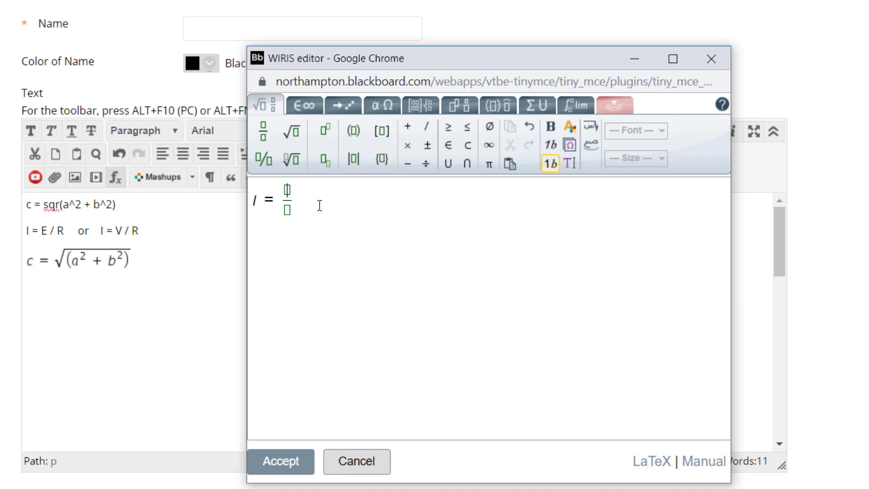
type("E/")
type("R")
Append "or I =" with a stacked fraction of V over R and insert the equation into the text
type("or")
type("I=")
left_click(267, 133)
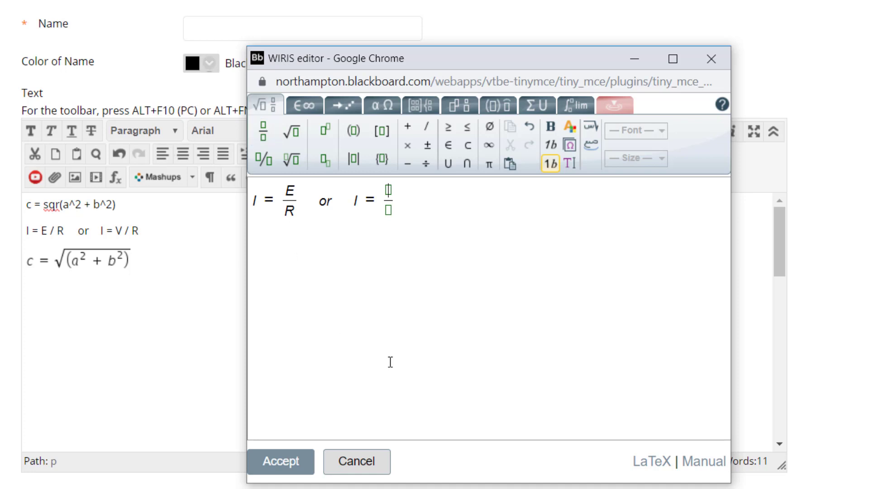
type("V")
key("Down")
type("R")
left_click(288, 466)
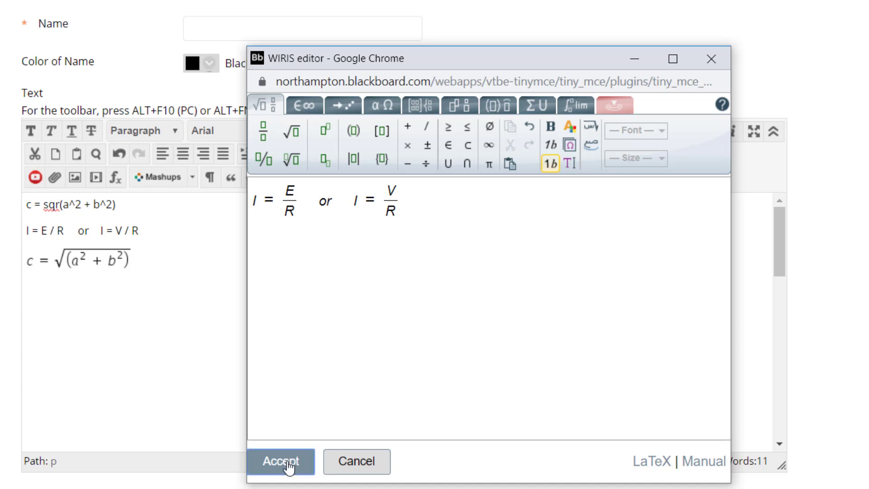